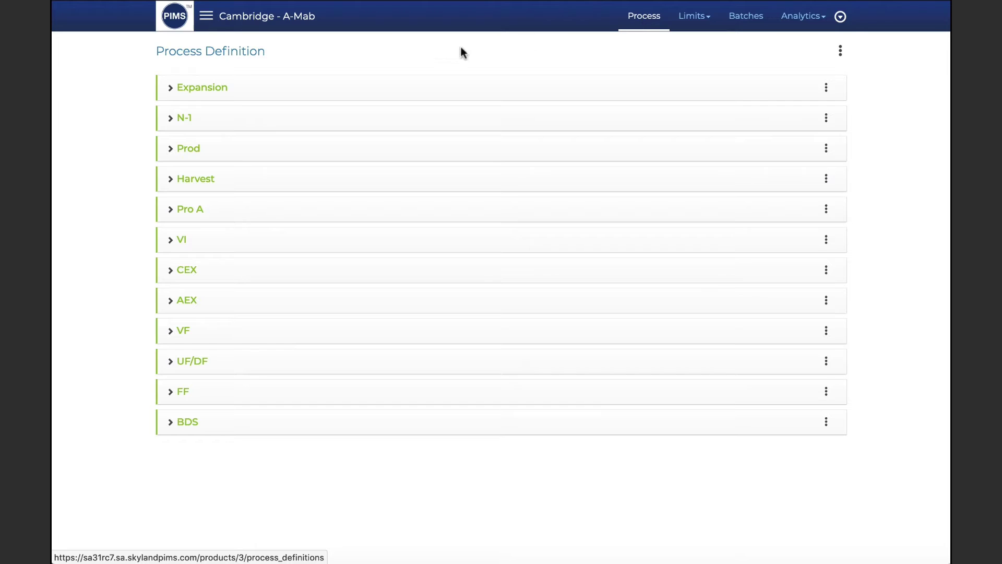
- Add a new DO parameter to the N-1 Offline table with unit % and KPA classification
left_click(174, 122)
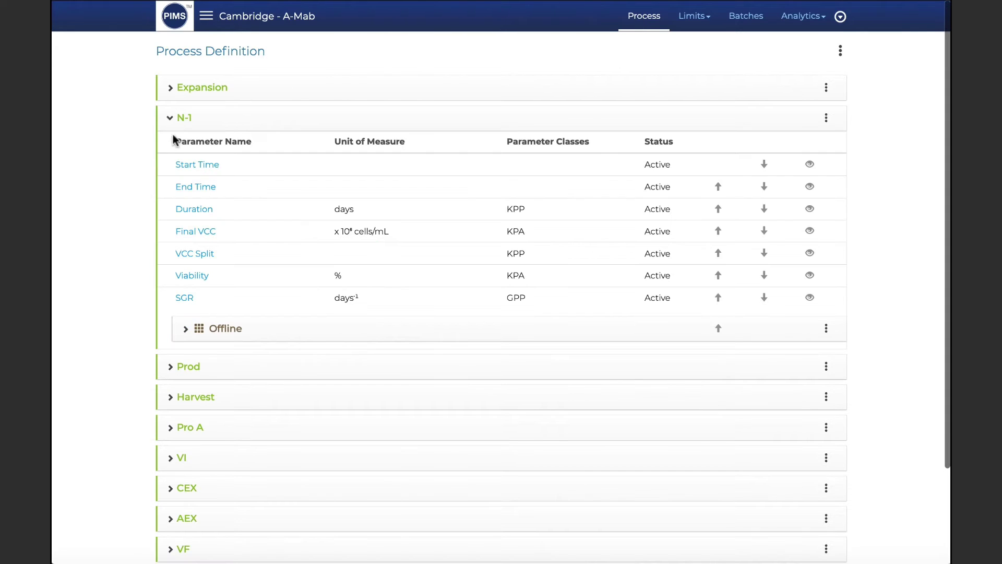
left_click(186, 333)
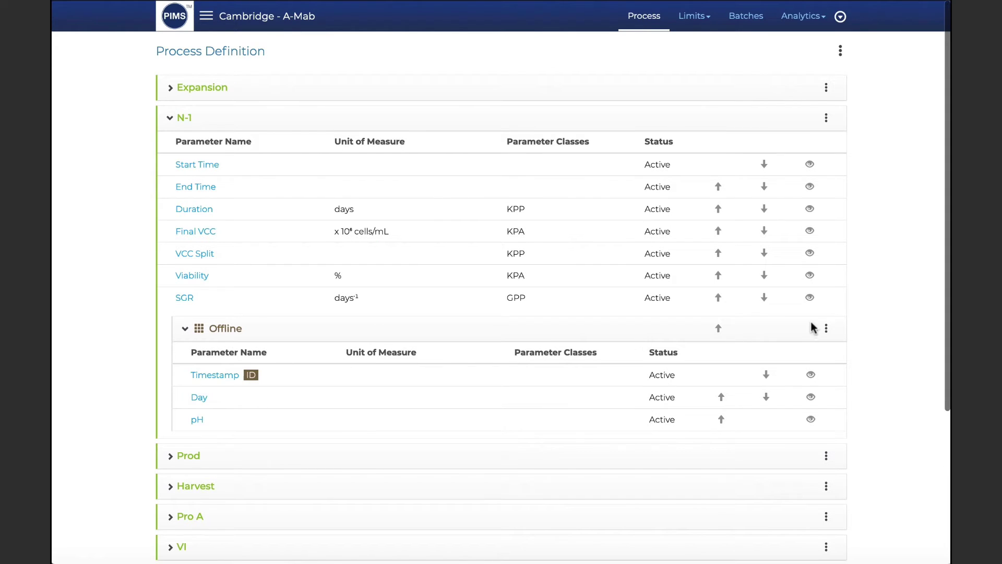
left_click(826, 327)
left_click(820, 347)
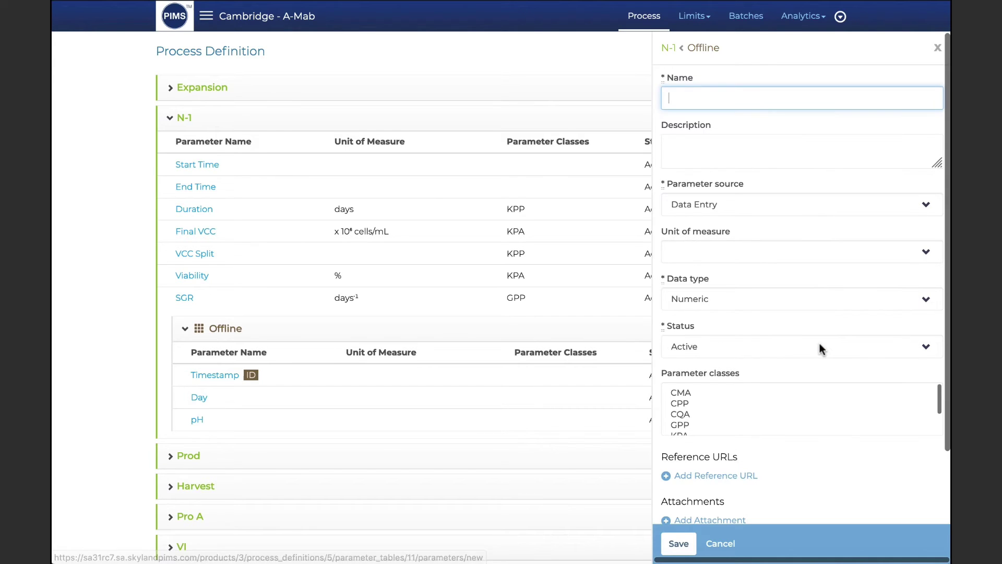
type("DO")
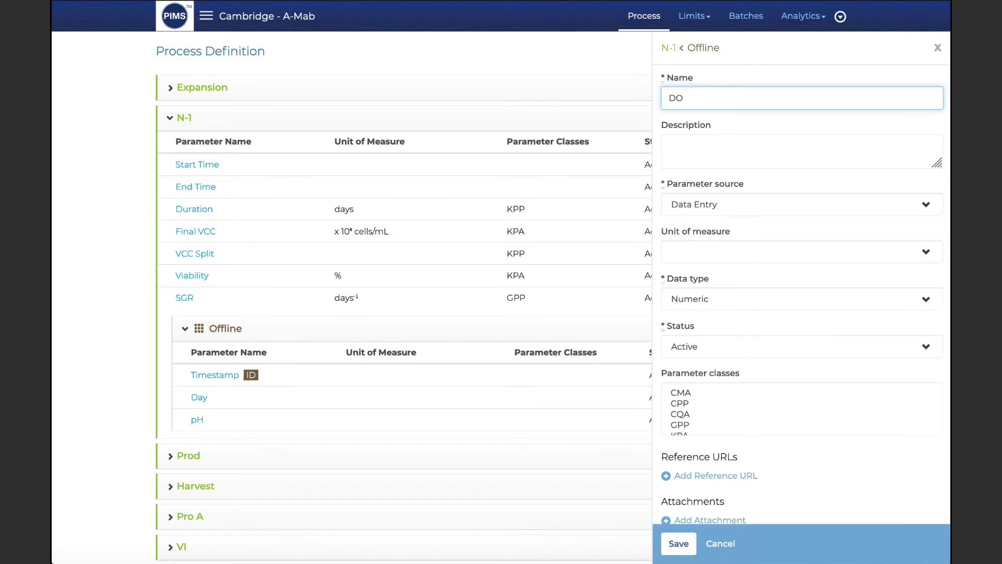
left_click(791, 255)
left_click(744, 257)
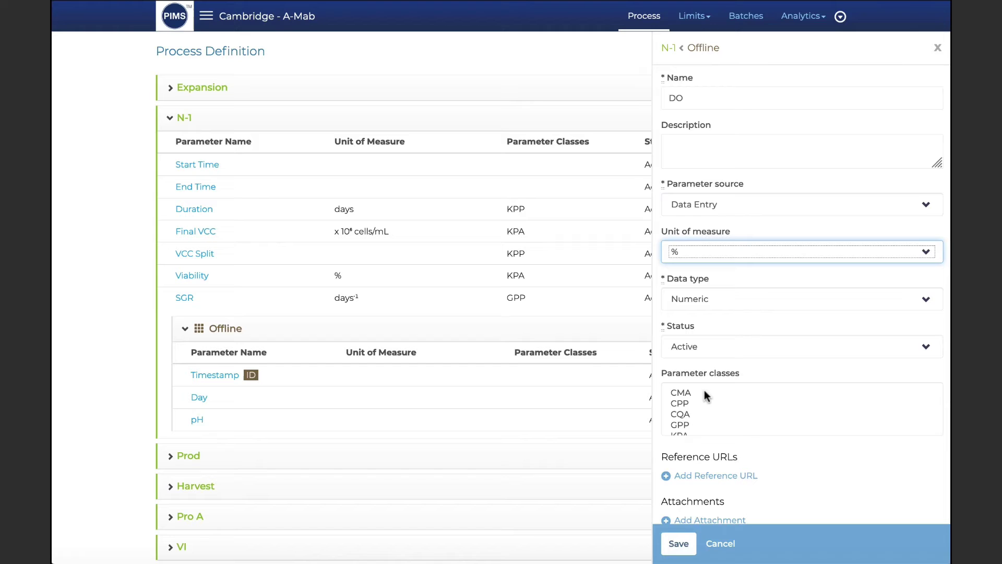
scroll(702, 396, "down", 2)
left_click(679, 409)
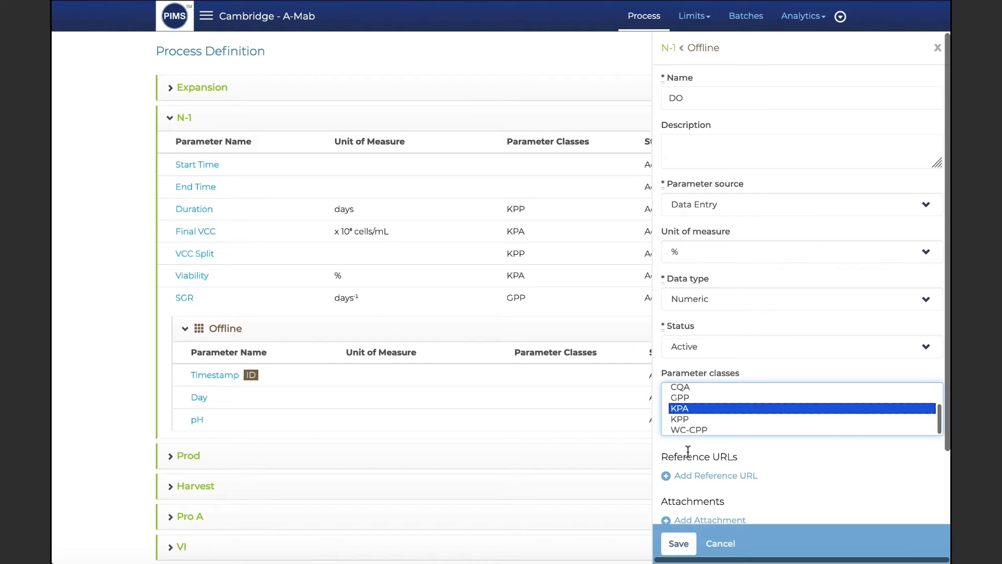
- Give DO 1 decimal place and a 0–100 range, save it, then go to Batch Management
scroll(687, 451, "down", 3)
left_click(687, 495)
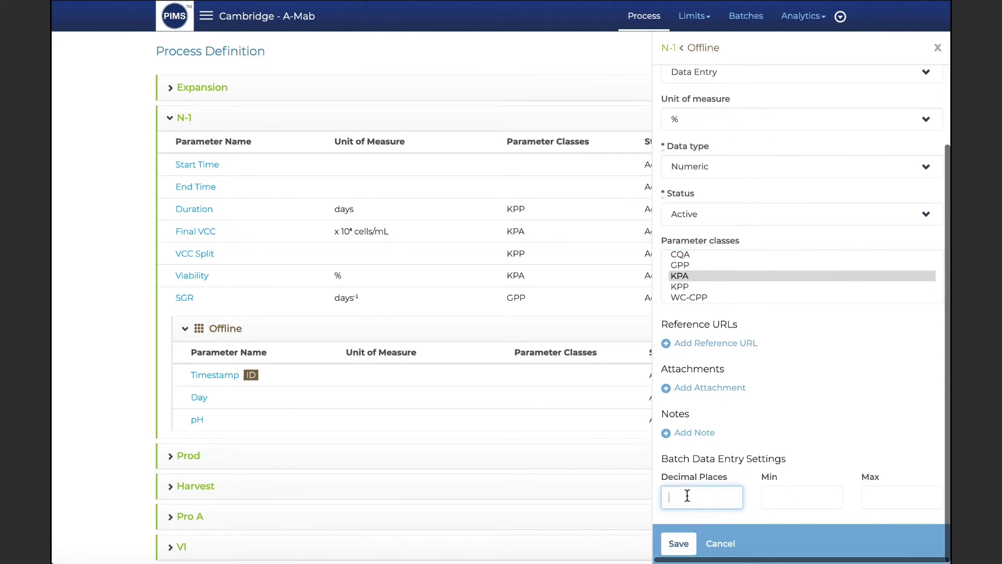
type("1")
left_click(801, 497)
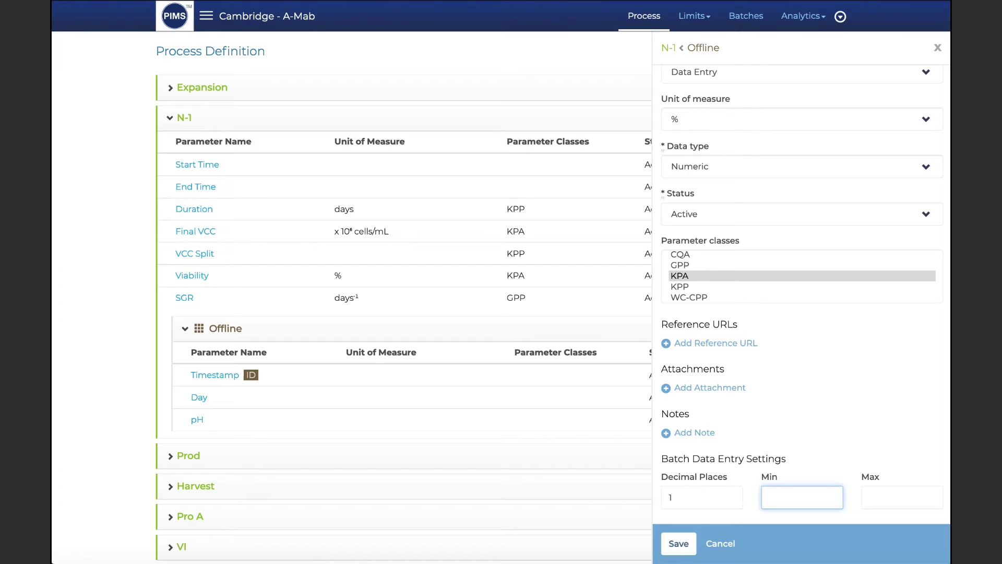
type("0")
left_click(901, 497)
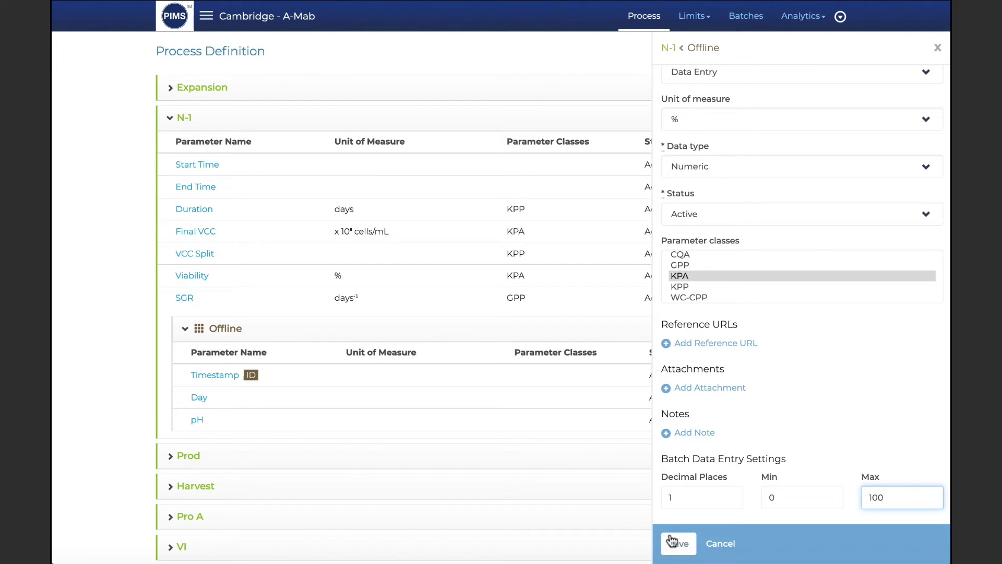
left_click(674, 543)
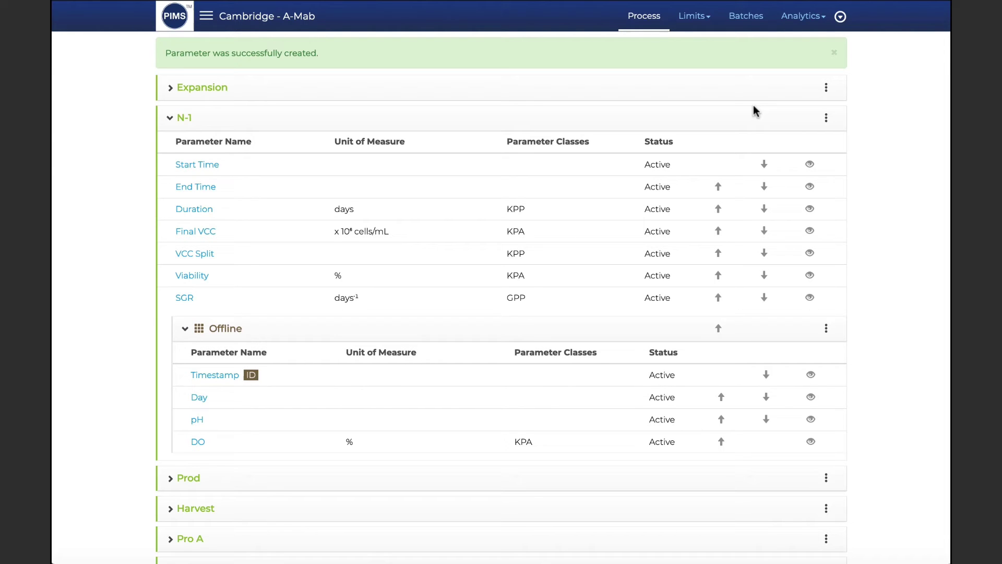
left_click(747, 21)
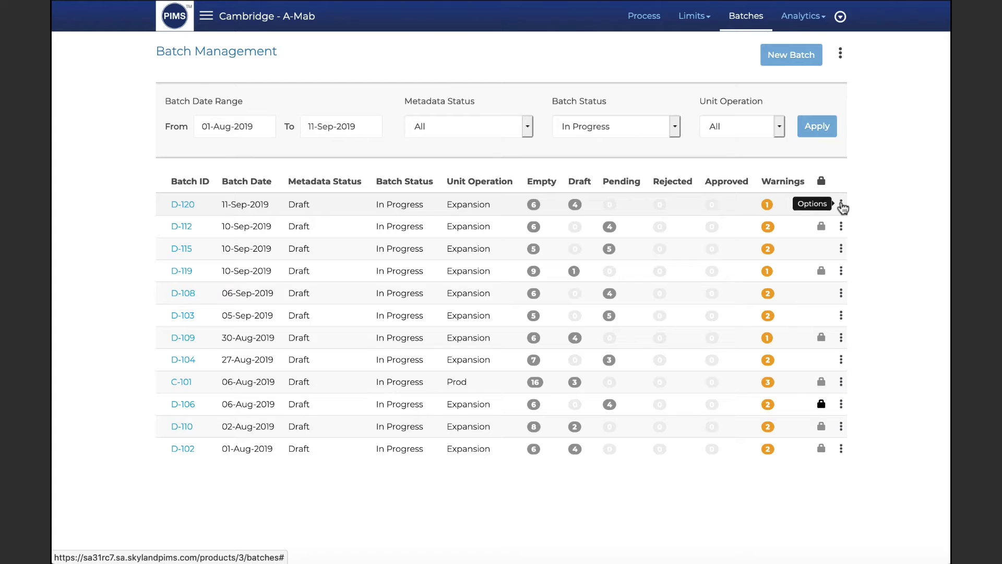
left_click(840, 205)
left_click(787, 227)
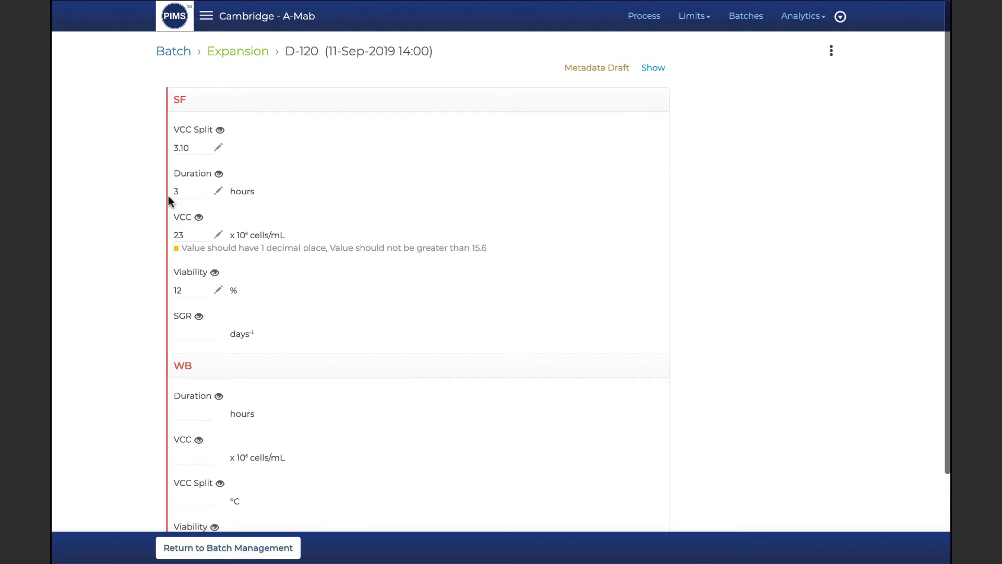
left_click(198, 218)
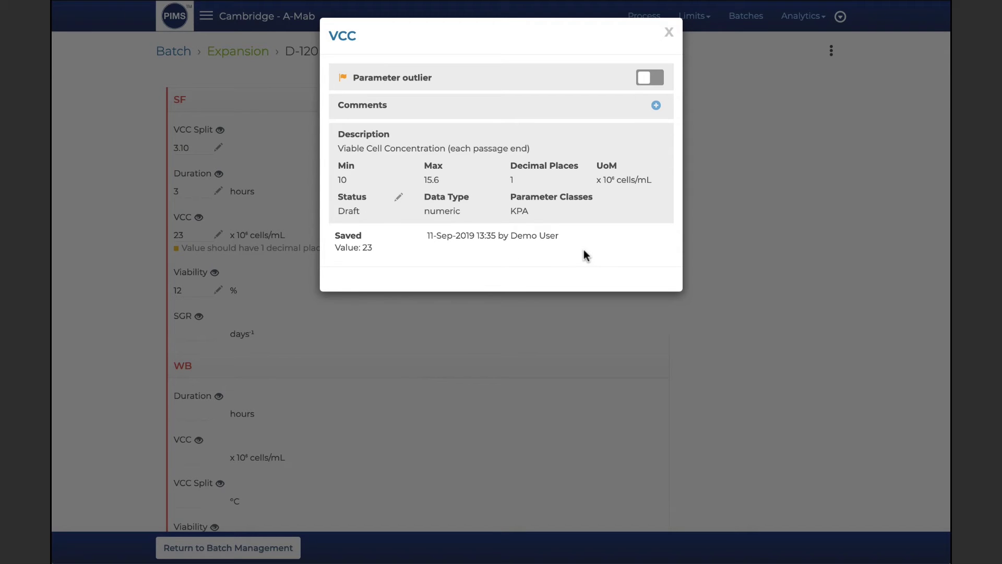
left_click(668, 33)
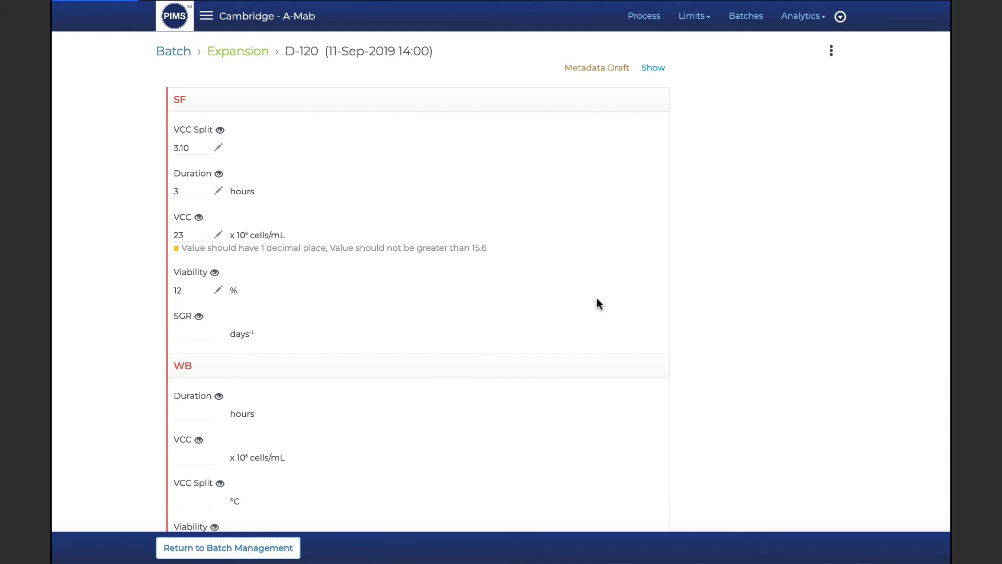
left_click(694, 20)
- Open the Target Control Limits view and scroll through its limits list
left_click(707, 46)
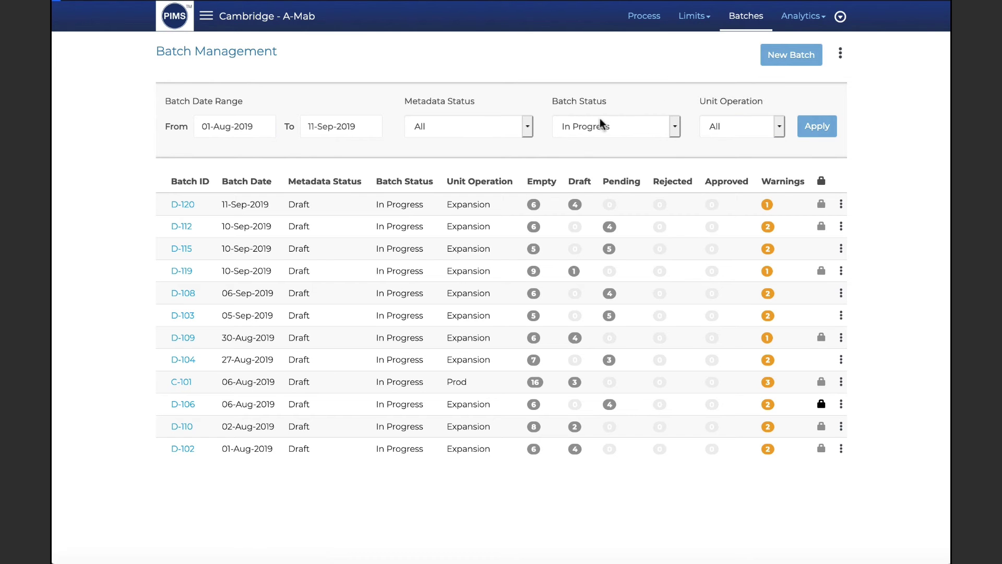
scroll(540, 219, "down", 8)
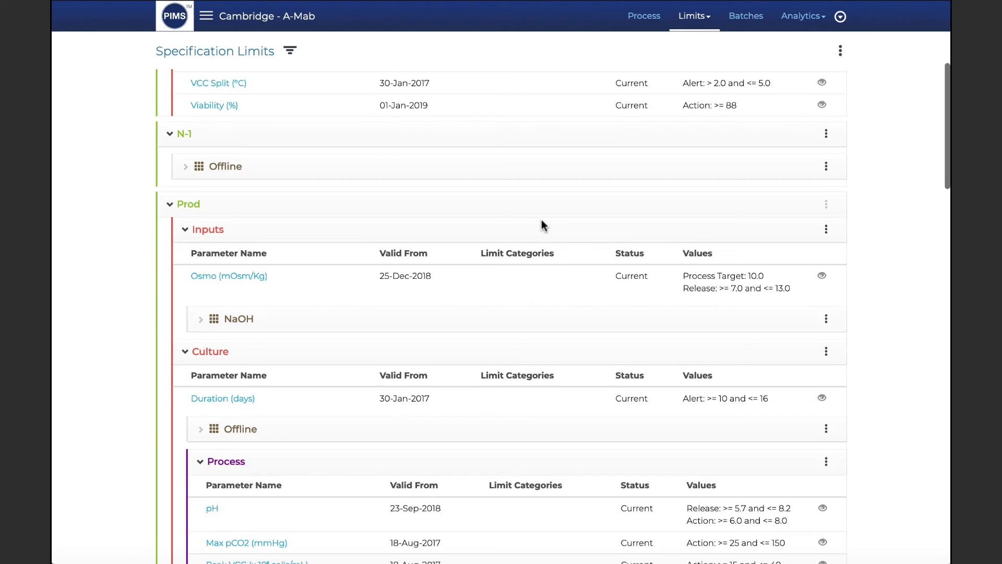
scroll(541, 220, "down", 3)
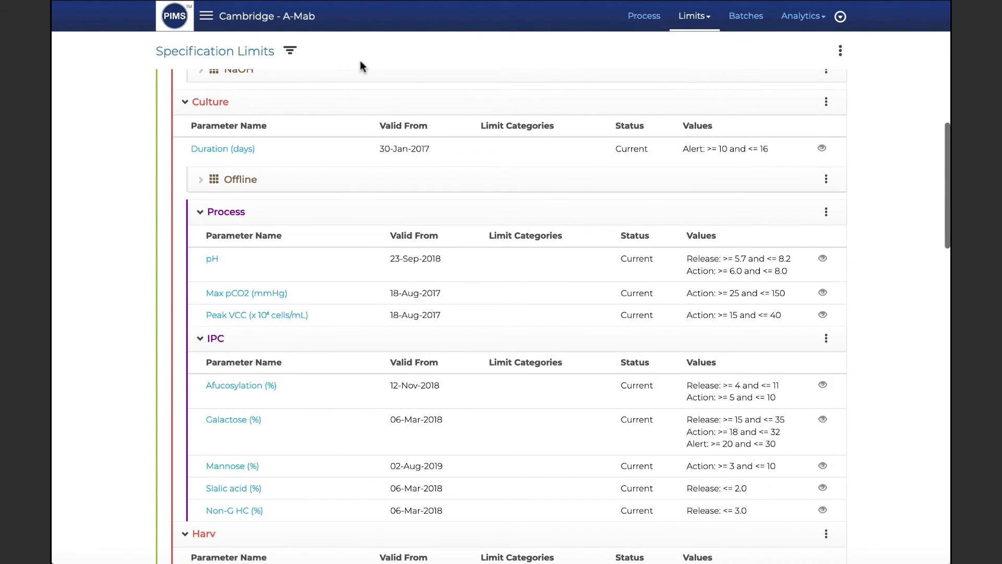
scroll(308, 109, "down", 6)
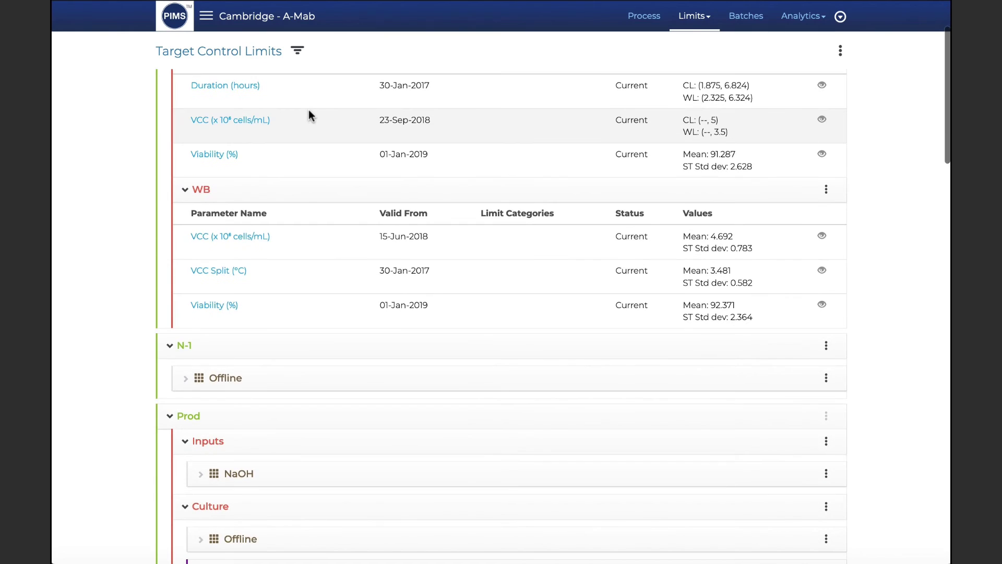
scroll(309, 111, "down", 3)
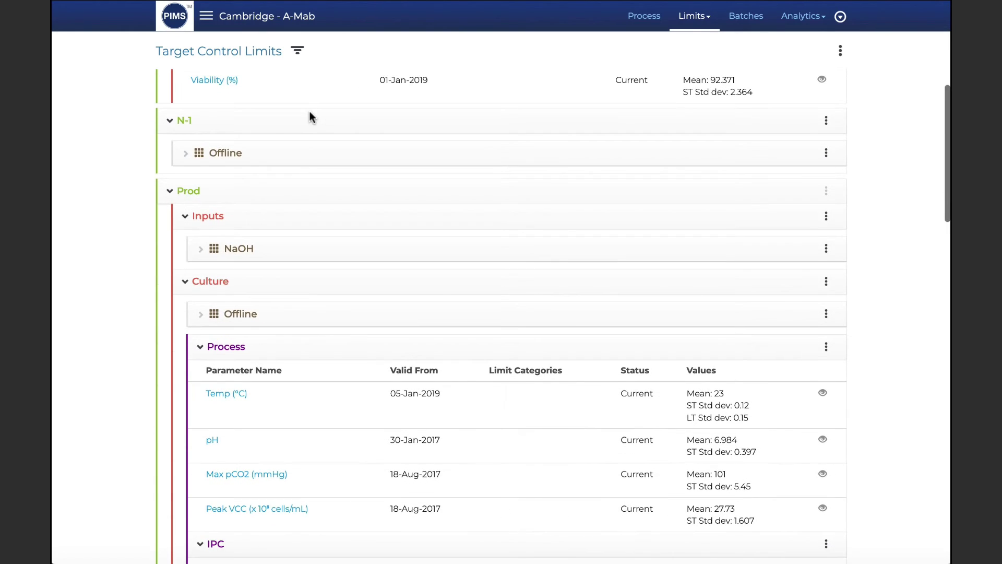
- Include Obsolete limits via the status filter and view the current Temp (°C) limit details
left_click(297, 51)
left_click(185, 108)
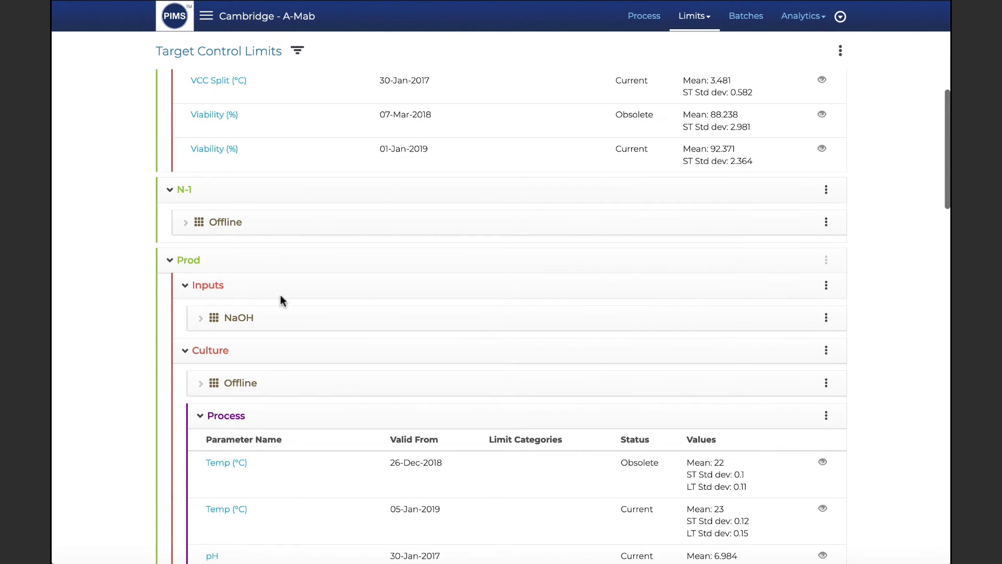
scroll(321, 428, "down", 5)
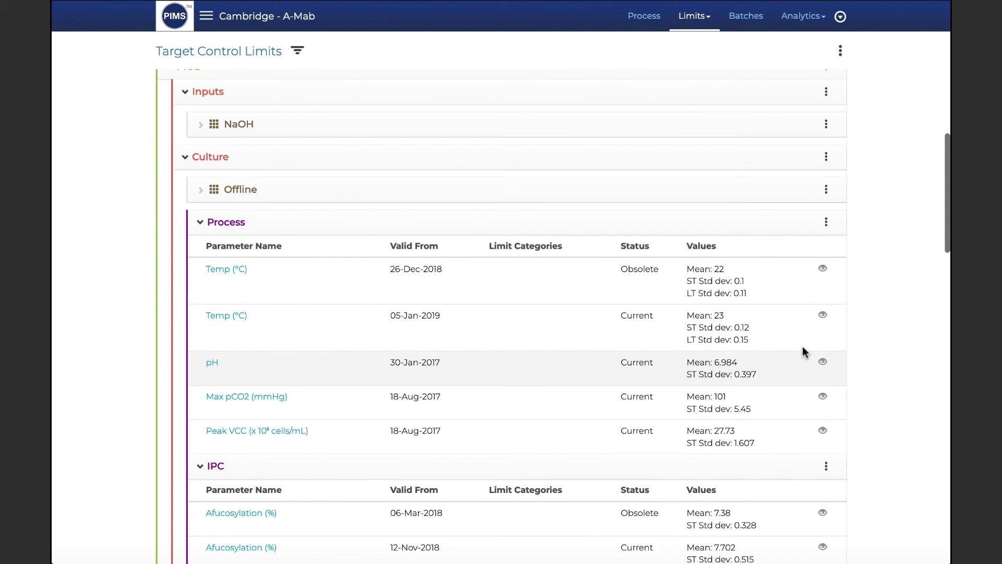
left_click(822, 317)
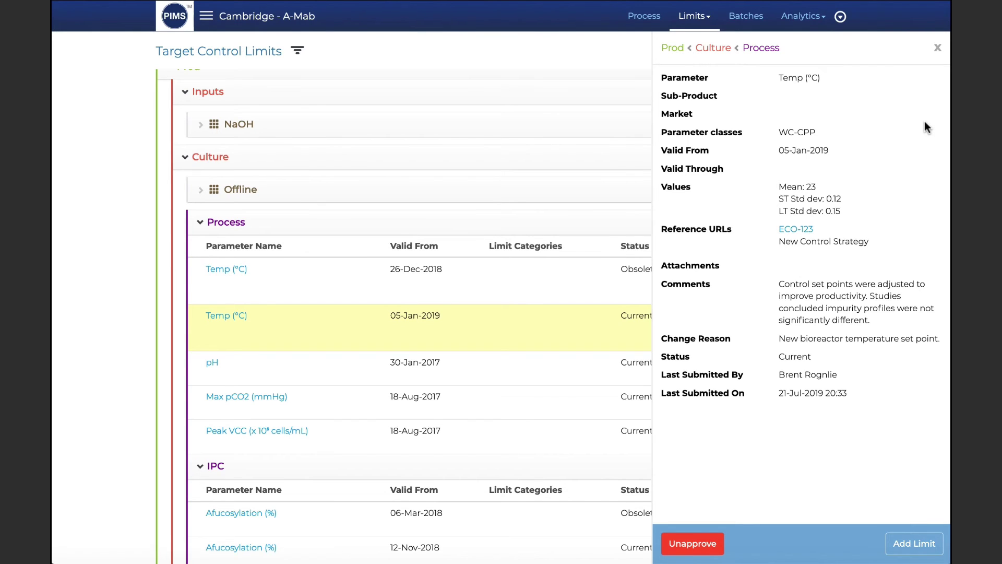
- Open the Individuals chart and view Batch Metadata for the PROD-02 Osmo outlier
left_click(937, 49)
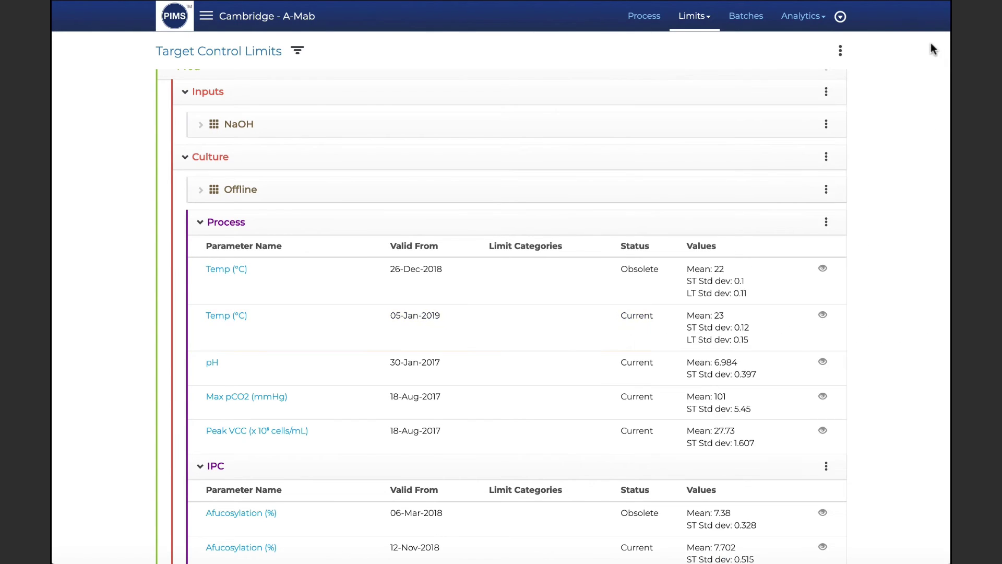
left_click(803, 16)
left_click(812, 50)
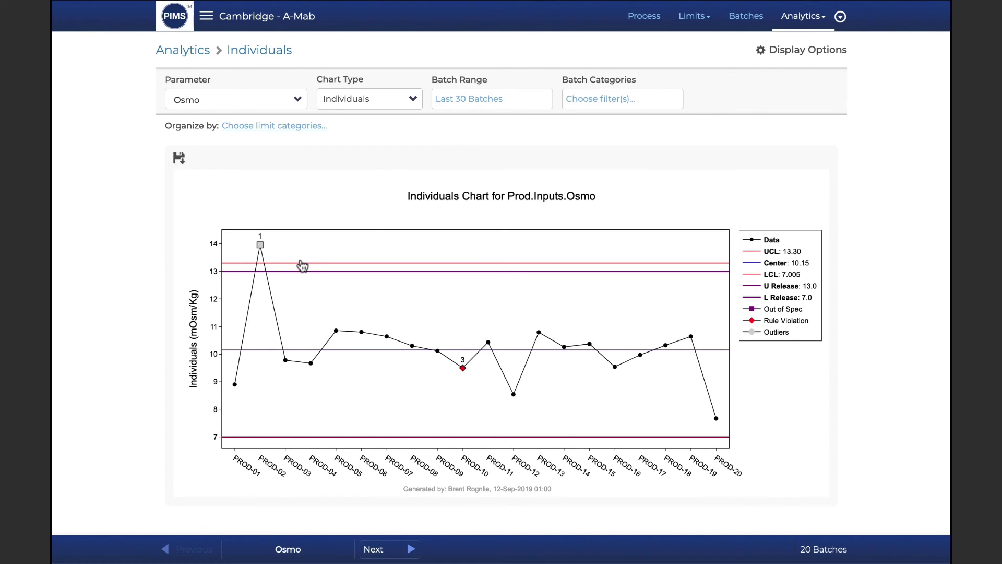
left_click(260, 245)
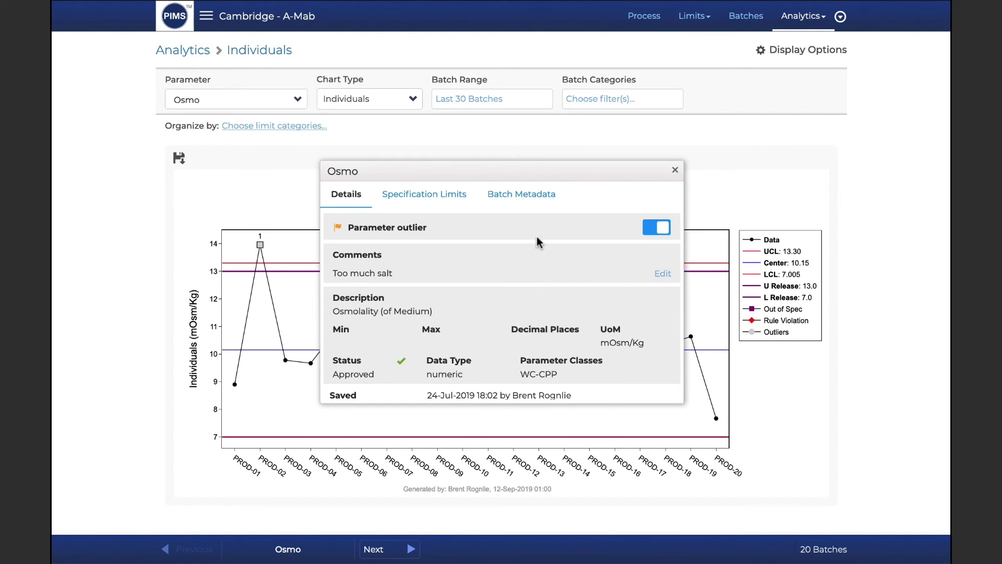
left_click(536, 196)
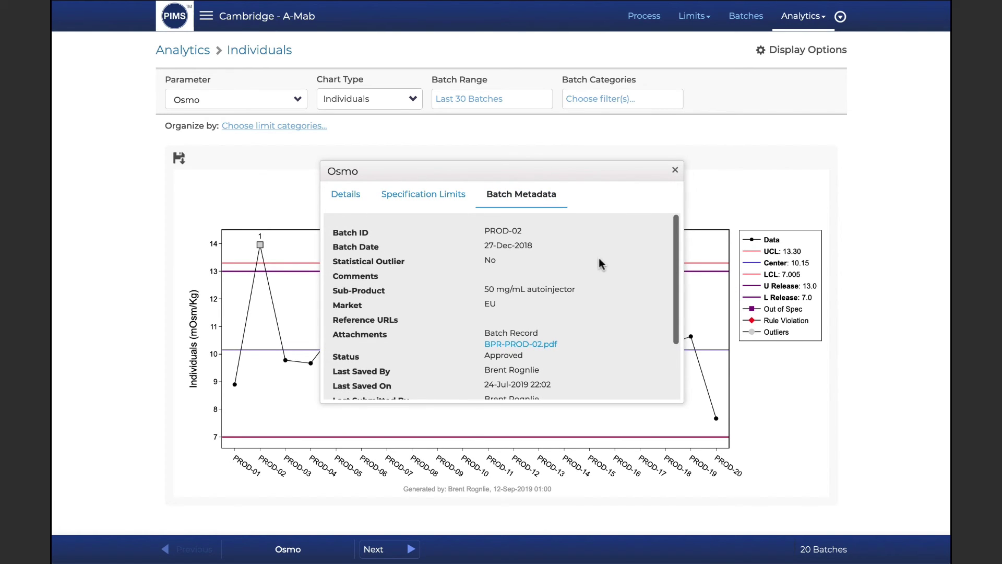
left_click(674, 169)
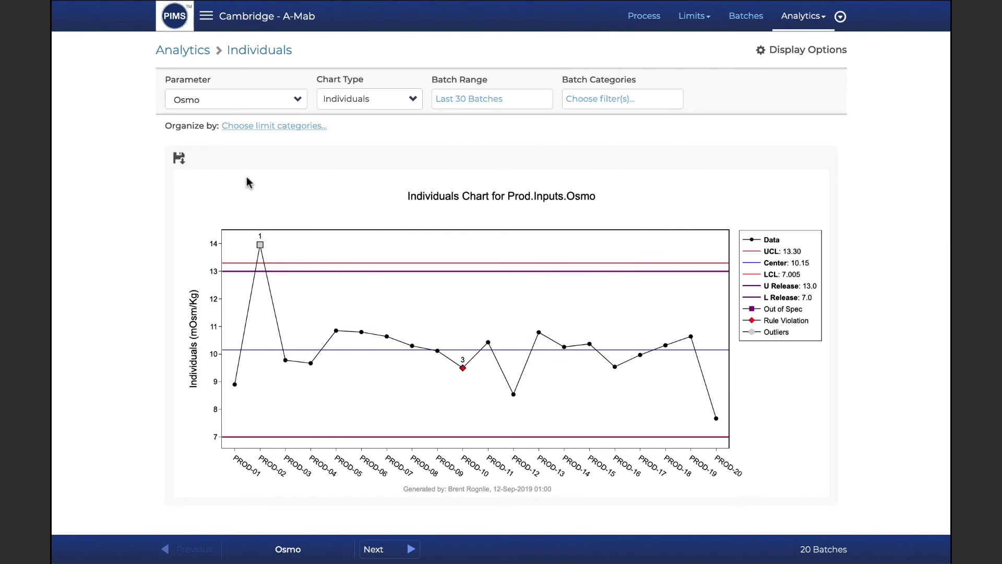
- Chart Temp instead of Osmo and show the target limits behind the PROD-11 point
left_click(239, 99)
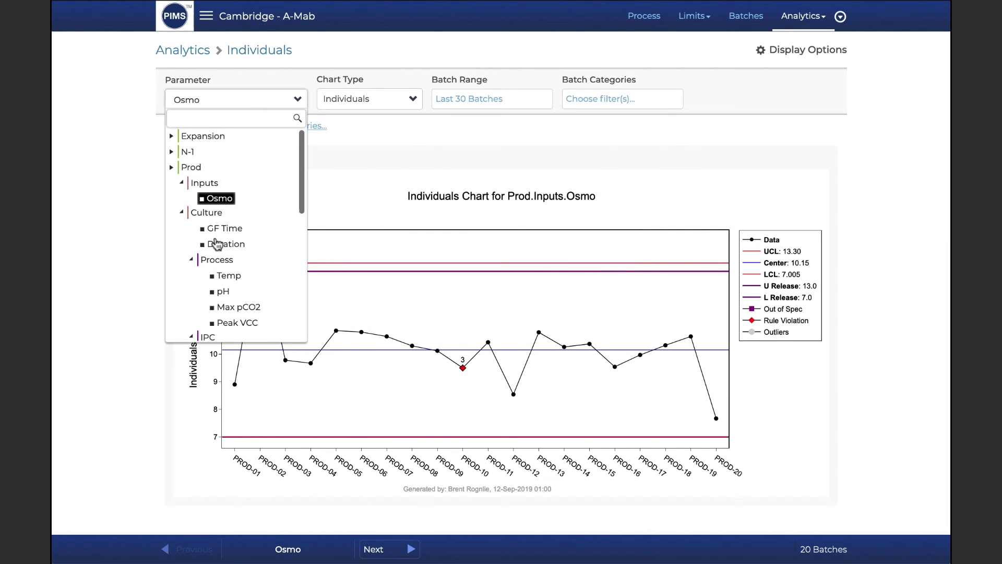
left_click(228, 276)
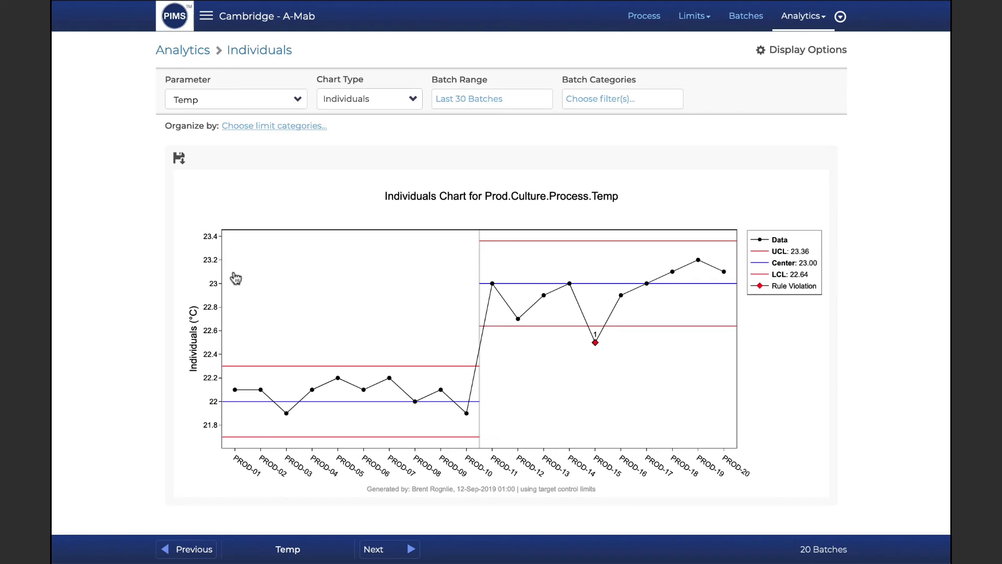
left_click(495, 288)
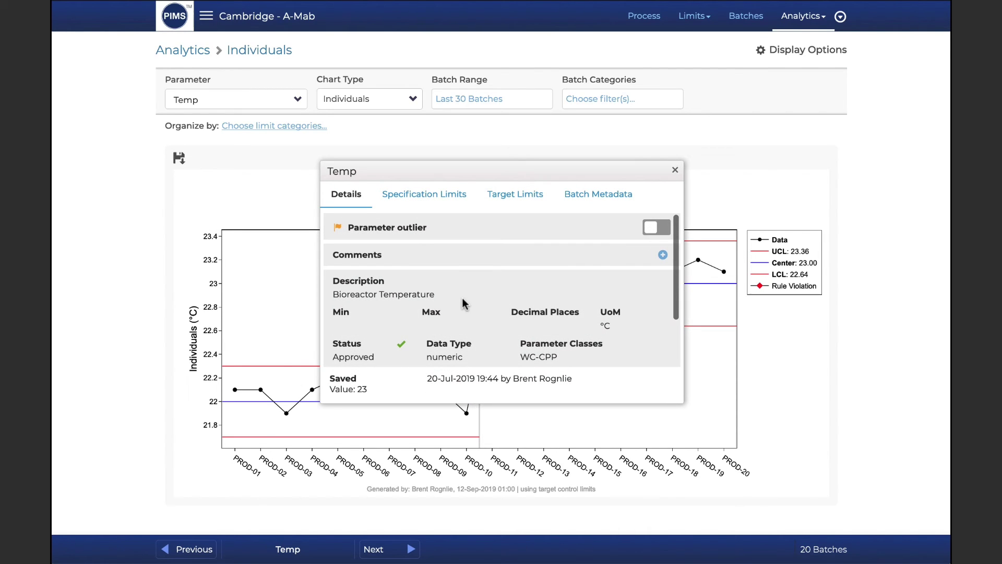
left_click(526, 196)
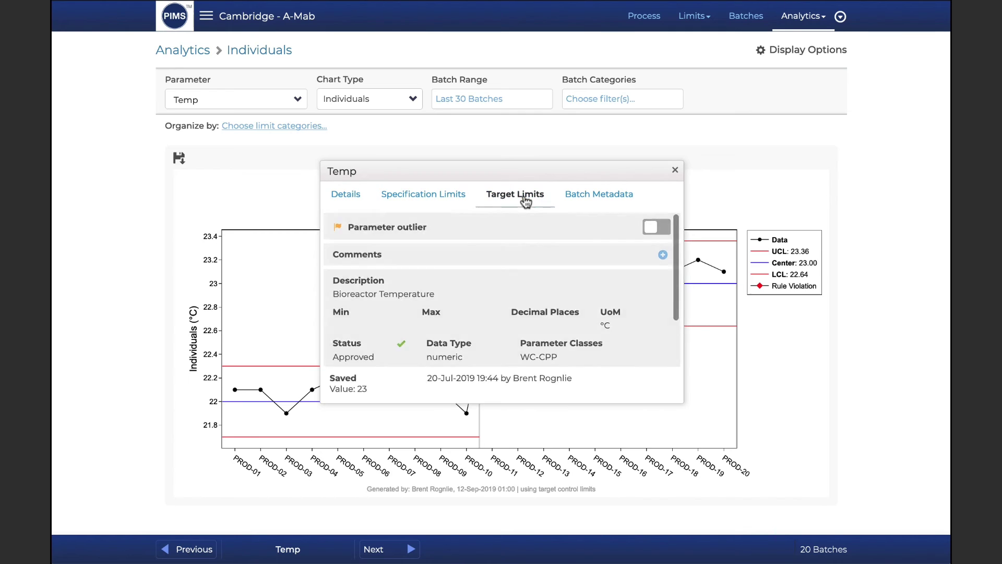
scroll(605, 317, "down", 3)
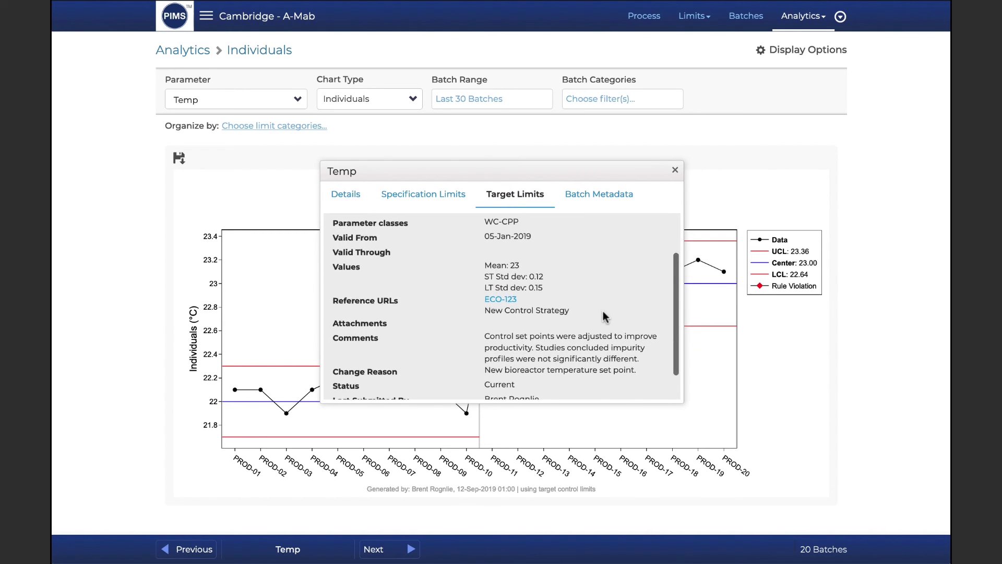